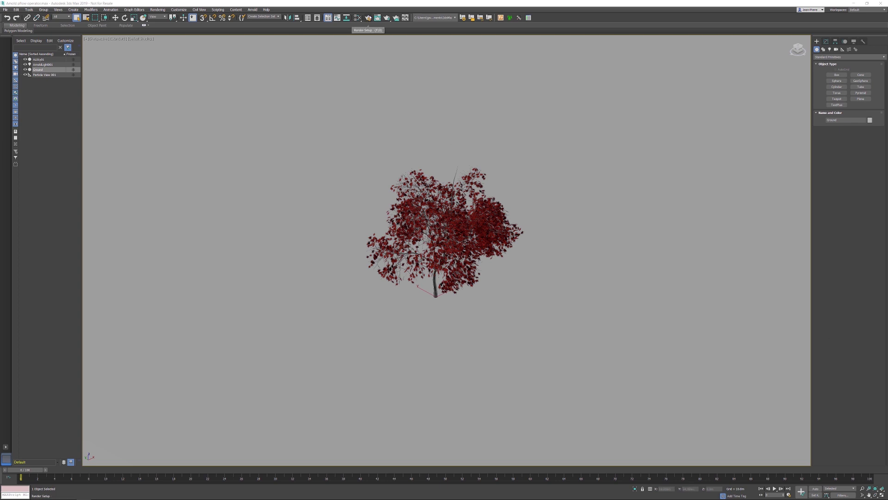
# - Check in the render setup that Arnold is the renderer for both Production and ActiveShade modes, leaving Production Rendering Mode as the target
pyautogui.click(368, 18)
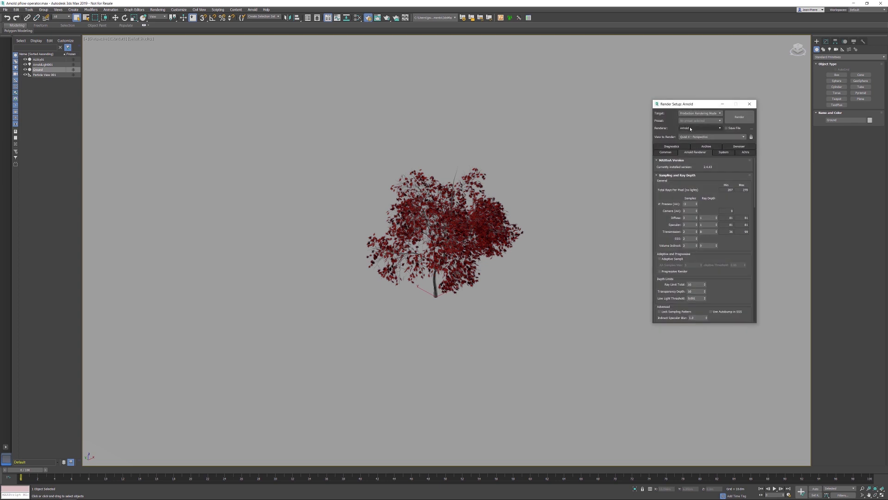
pyautogui.click(698, 113)
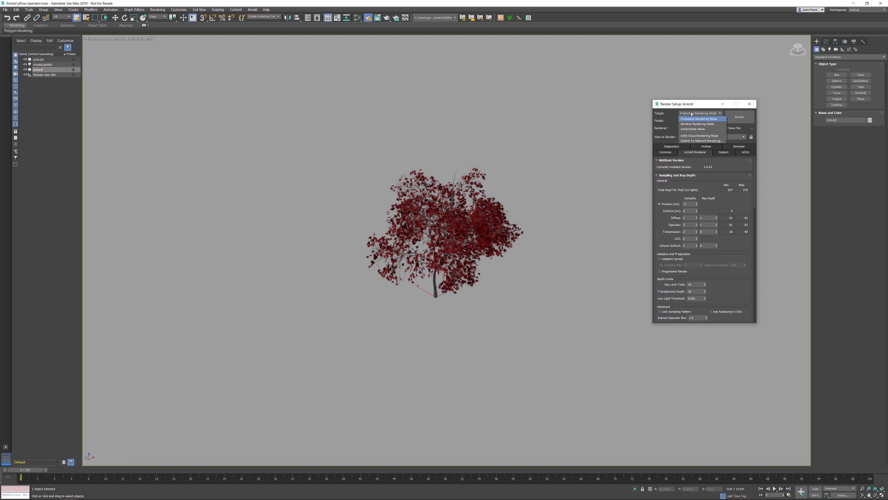
pyautogui.click(691, 129)
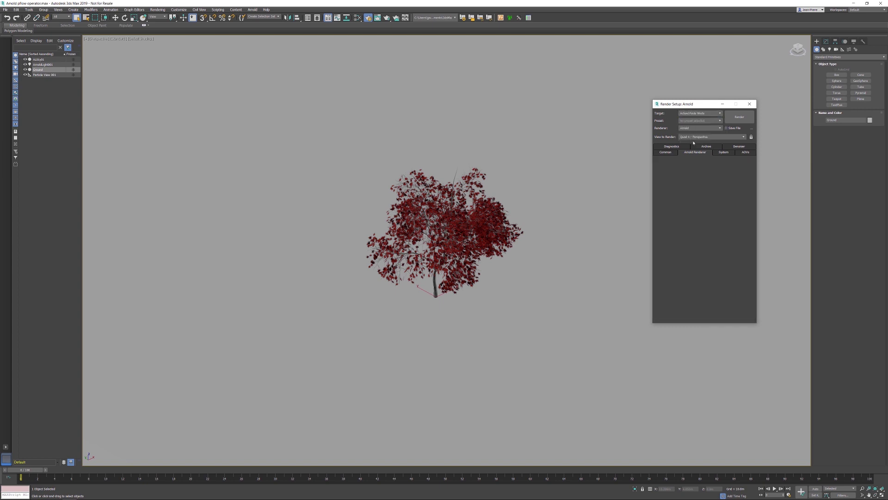
pyautogui.click(700, 114)
pyautogui.click(696, 119)
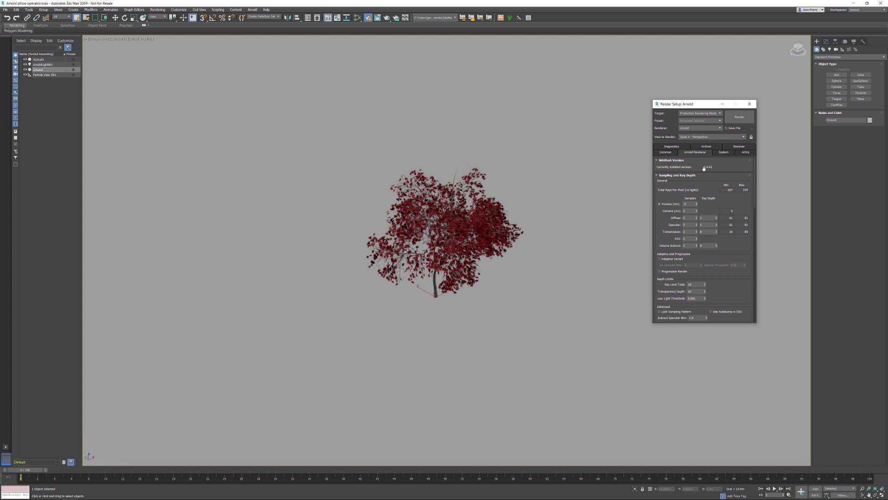
pyautogui.click(750, 103)
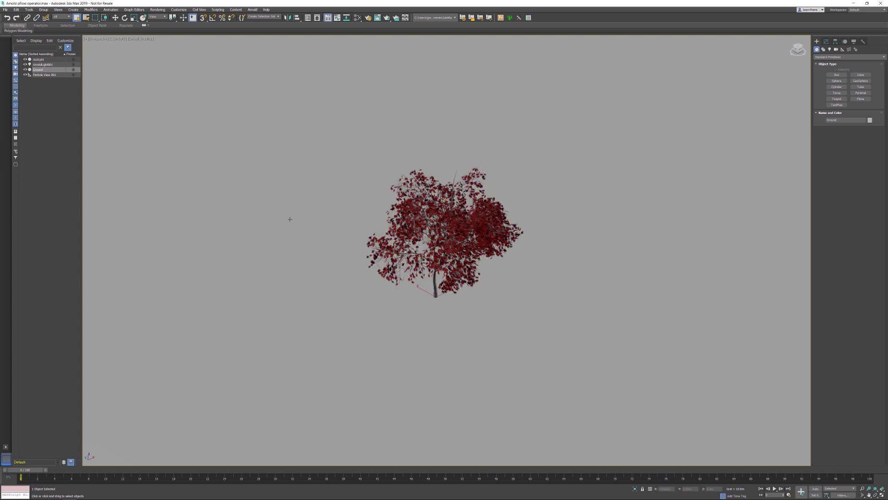
# - Examine the Arnold light's Skydome shape settings and the bitmap texture that drives its color in the Slate Material Editor
pyautogui.click(43, 65)
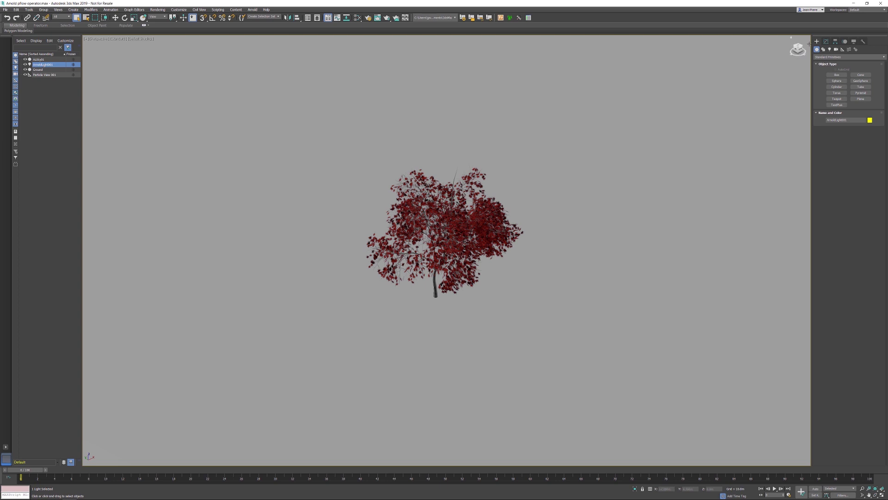
pyautogui.click(826, 41)
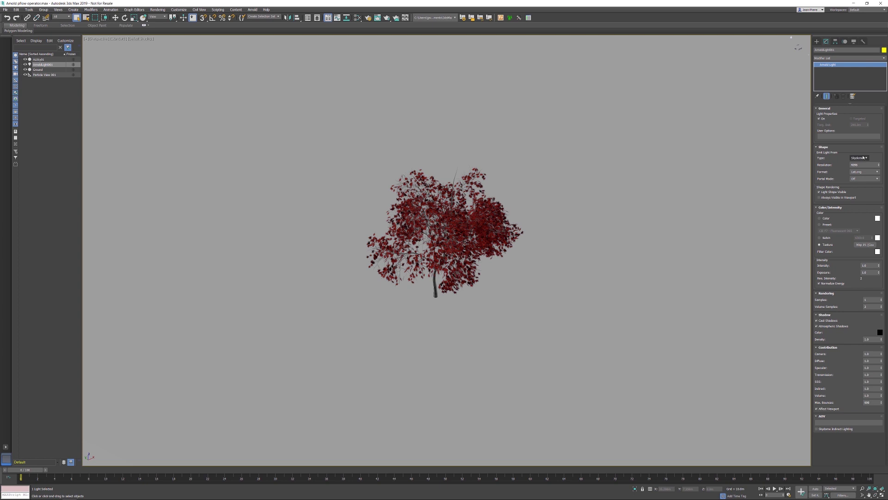
pyautogui.moveTo(833, 166)
pyautogui.moveTo(835, 194)
pyautogui.click(358, 18)
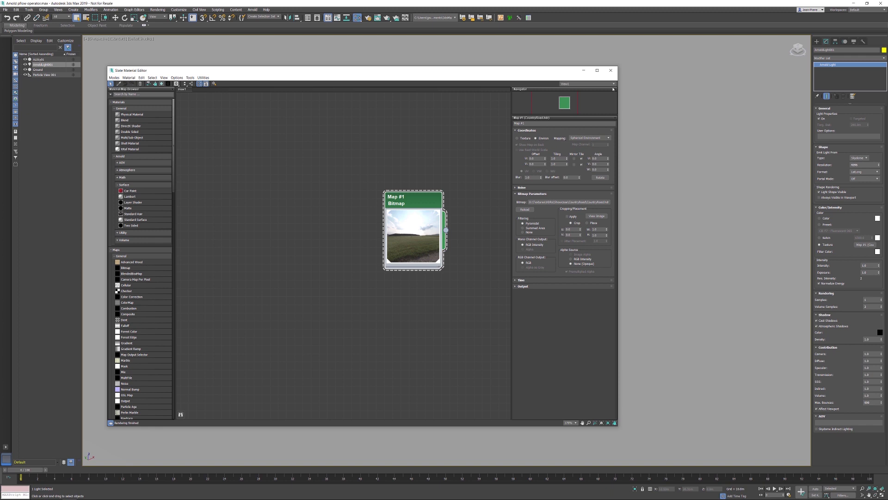
pyautogui.click(611, 71)
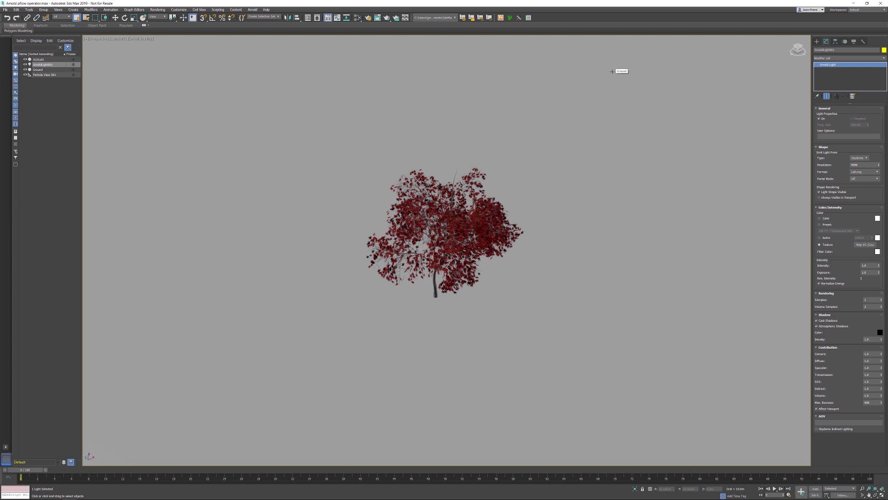
# - Create a Standard Flow particle system in Particle View and place its event below the source
pyautogui.press('6')
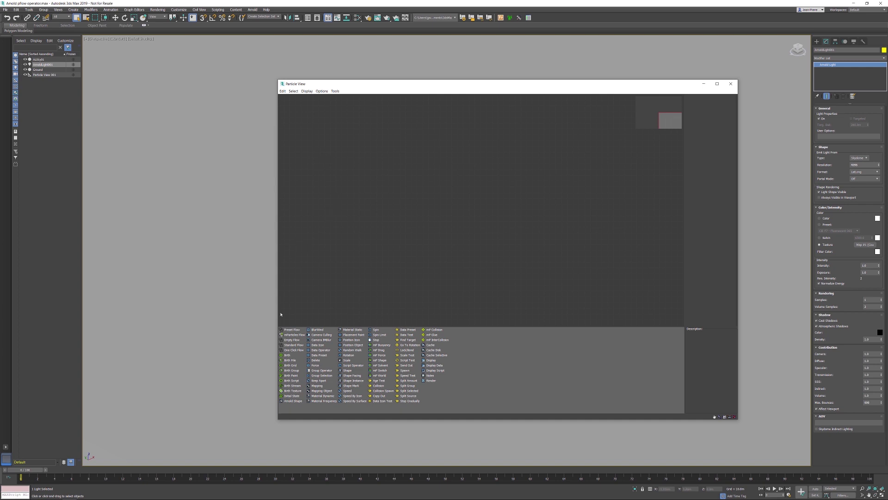
pyautogui.moveTo(293, 345); pyautogui.dragTo(354, 166)
pyautogui.moveTo(380, 204); pyautogui.dragTo(401, 218)
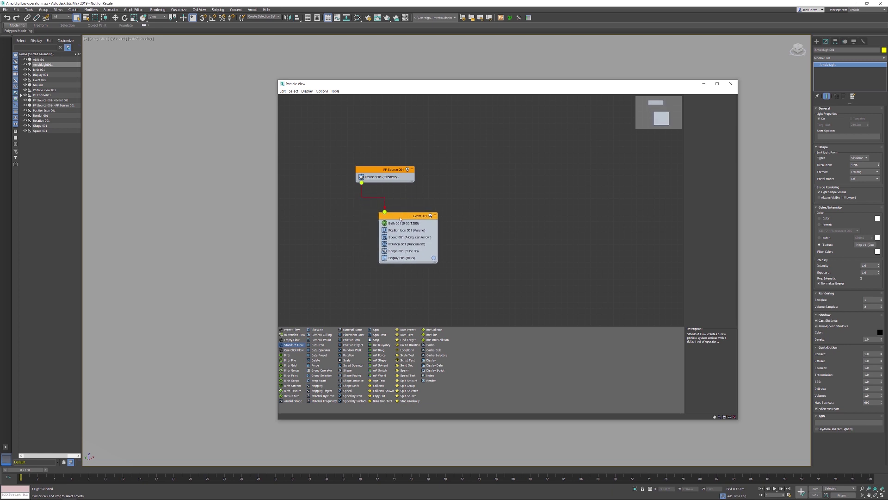
# - Set the Birth operator's Emit Stop to 0 and its Amount to 1000
pyautogui.click(399, 223)
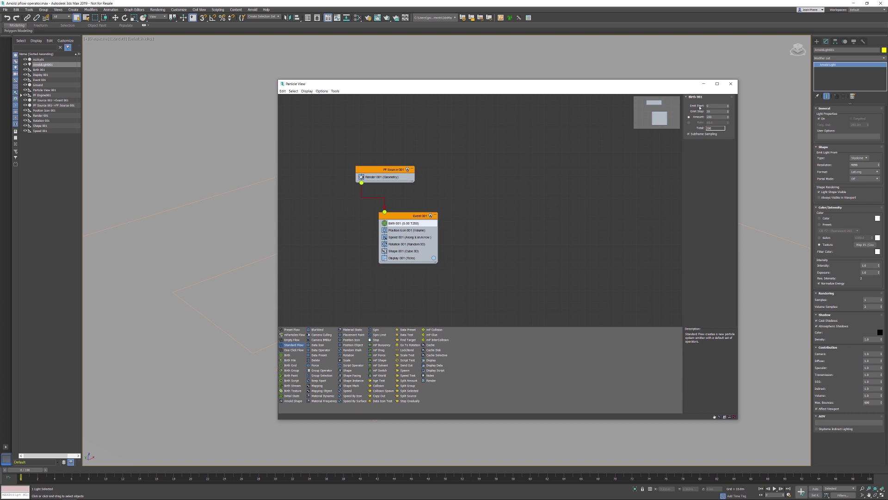
pyautogui.rightClick(729, 112)
pyautogui.doubleClick(717, 117)
# - Replace the event's Position Icon operator with a Position Object operator and add Ground as its emitter object
pyautogui.click(403, 230)
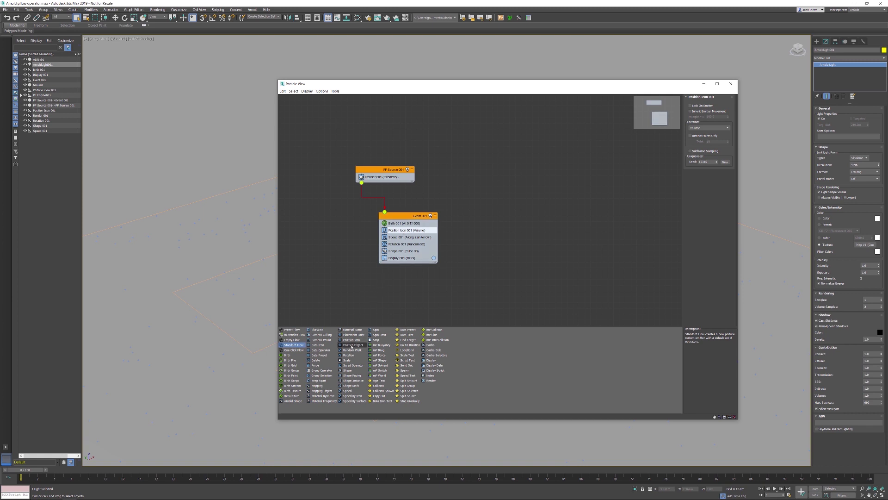
pyautogui.moveTo(352, 346); pyautogui.dragTo(411, 233)
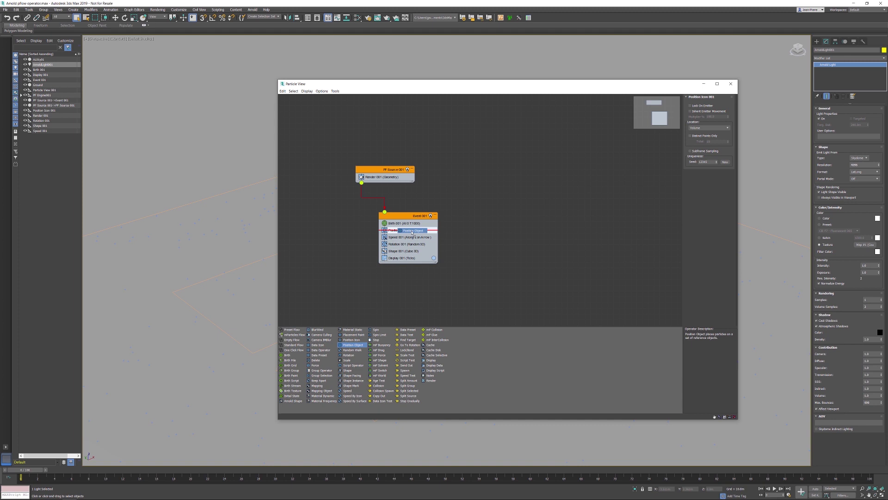
pyautogui.moveTo(412, 233); pyautogui.dragTo(411, 233)
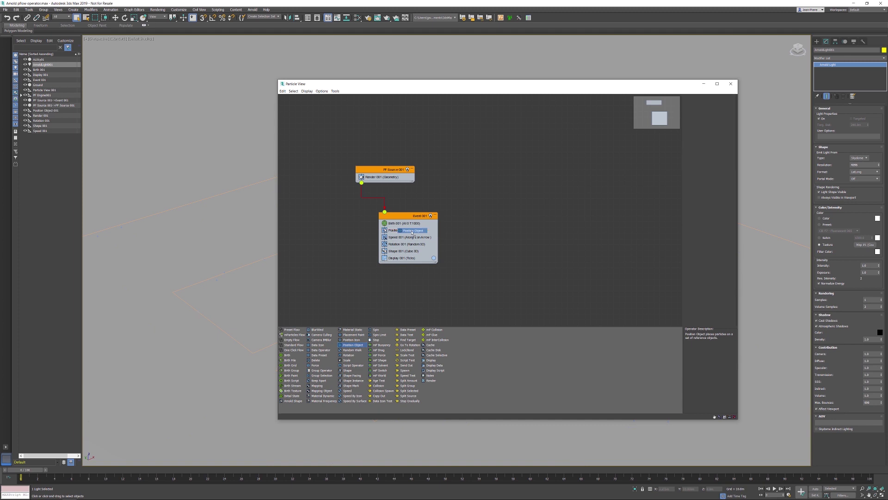
pyautogui.click(402, 231)
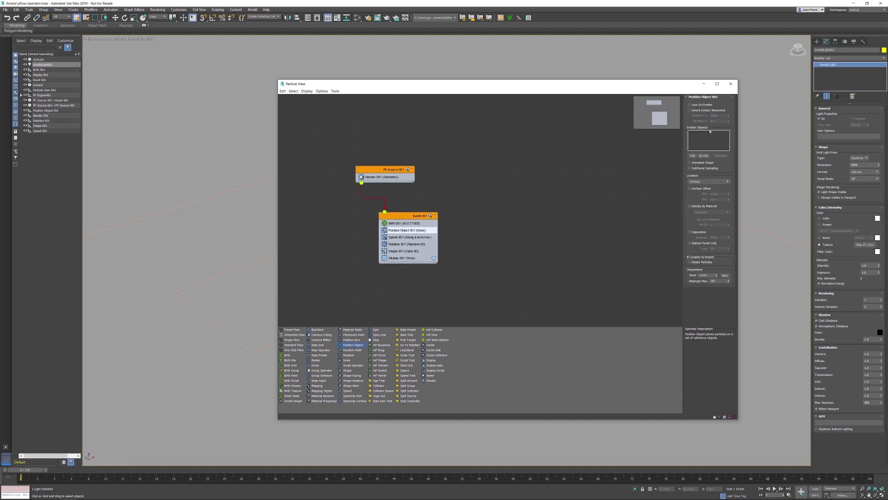
pyautogui.click(692, 156)
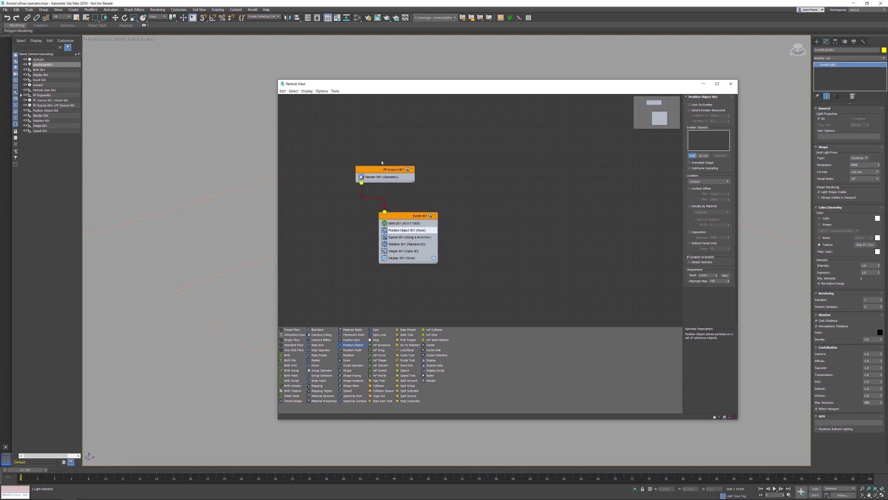
pyautogui.click(238, 155)
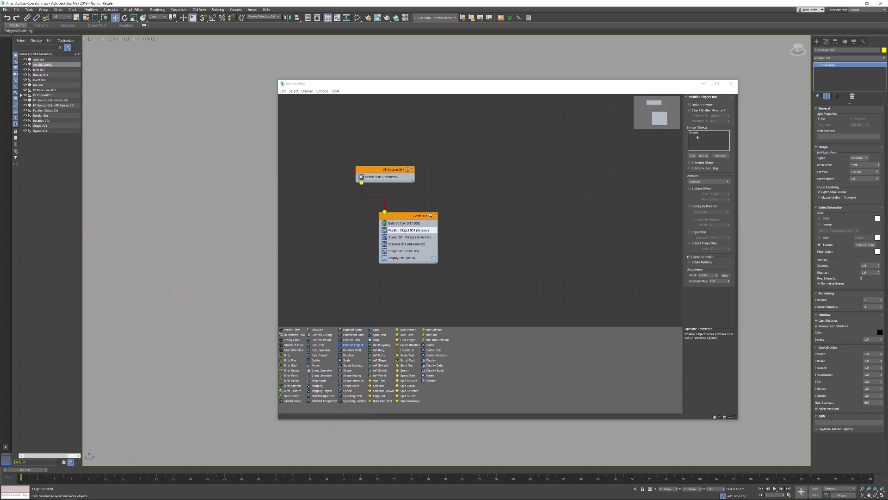
# - Delete the Speed operator from the particle event
pyautogui.click(406, 238)
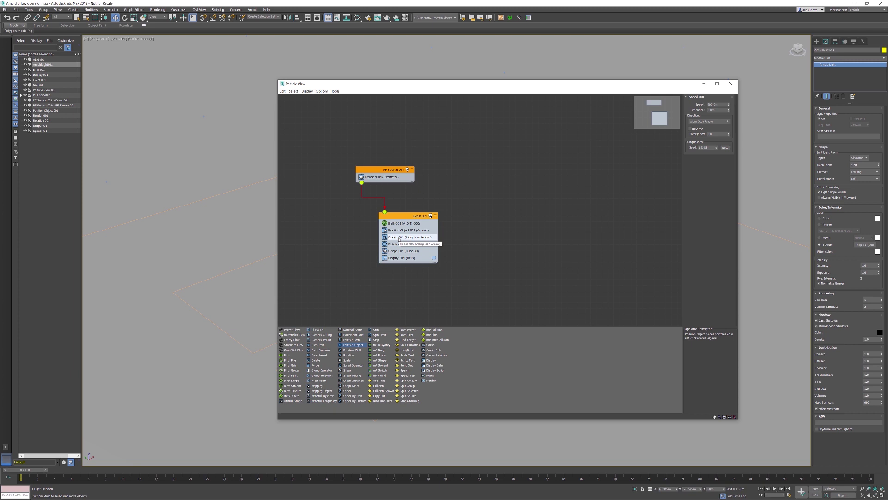
pyautogui.rightClick(399, 239)
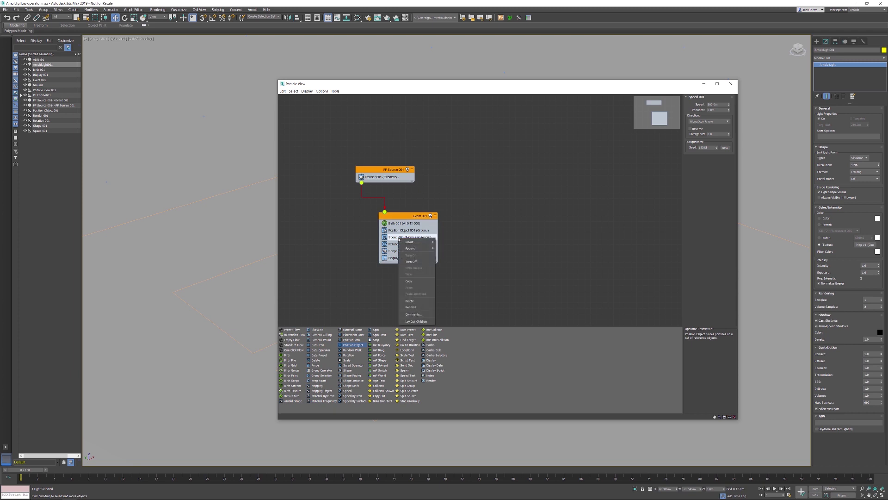
pyautogui.click(419, 301)
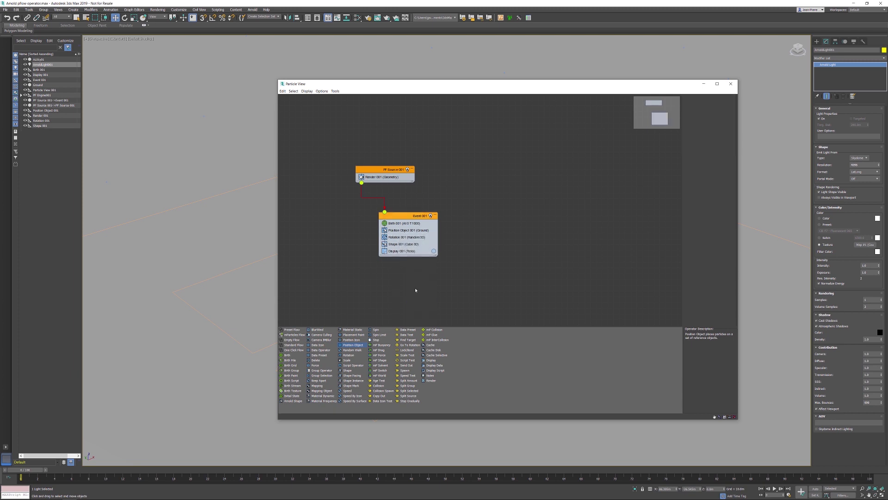
# - Set the Display operator's type to Geometry and reduce the size of the Shape operator's cubes
pyautogui.click(402, 238)
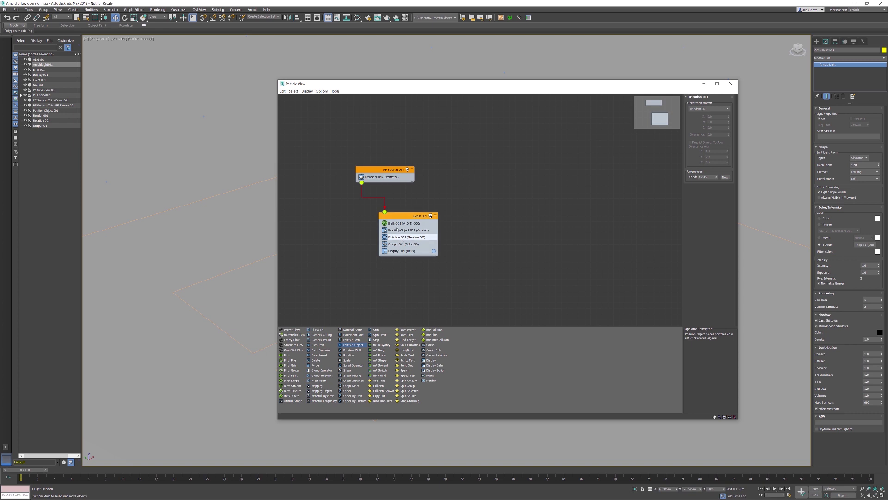
pyautogui.click(407, 251)
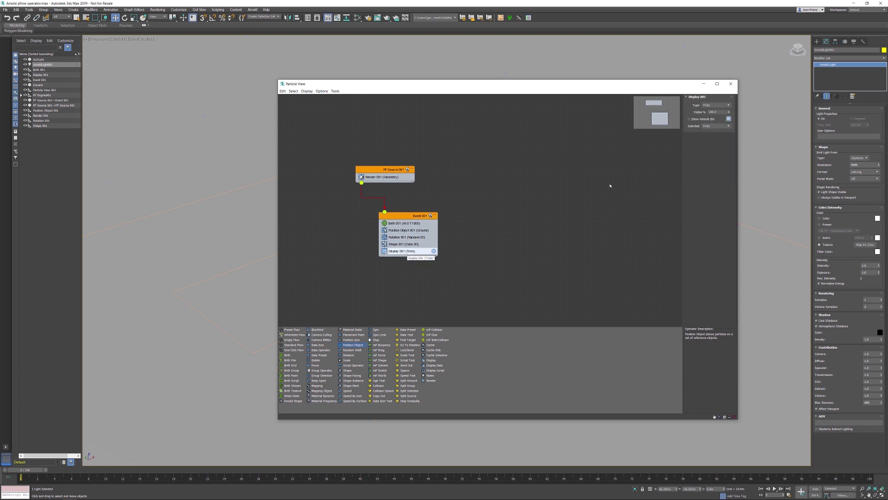
pyautogui.click(716, 105)
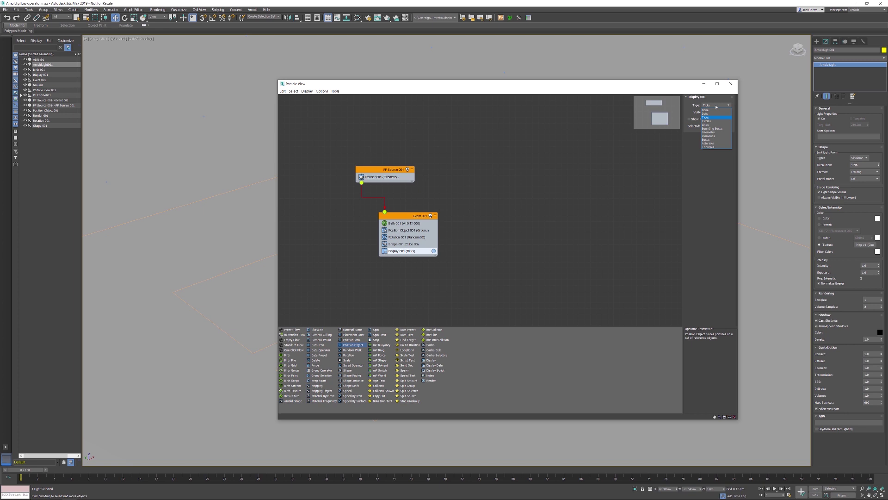
pyautogui.click(715, 107)
pyautogui.click(715, 107)
pyautogui.click(713, 133)
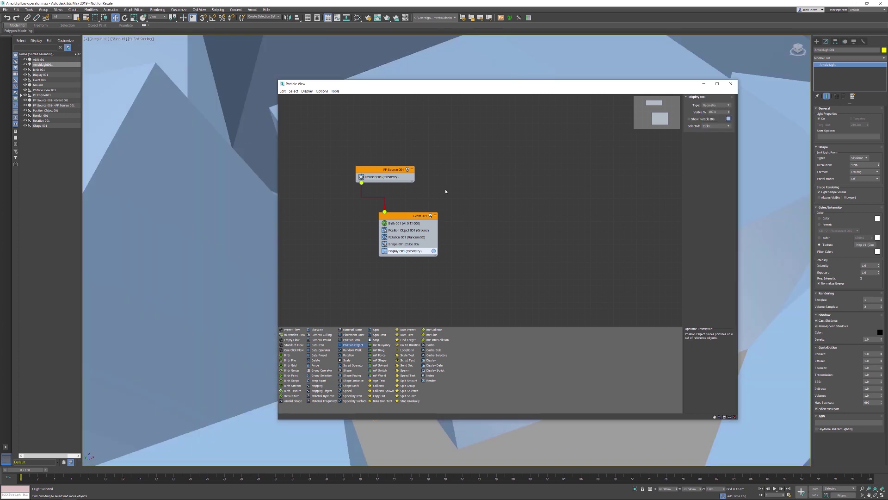
pyautogui.click(398, 244)
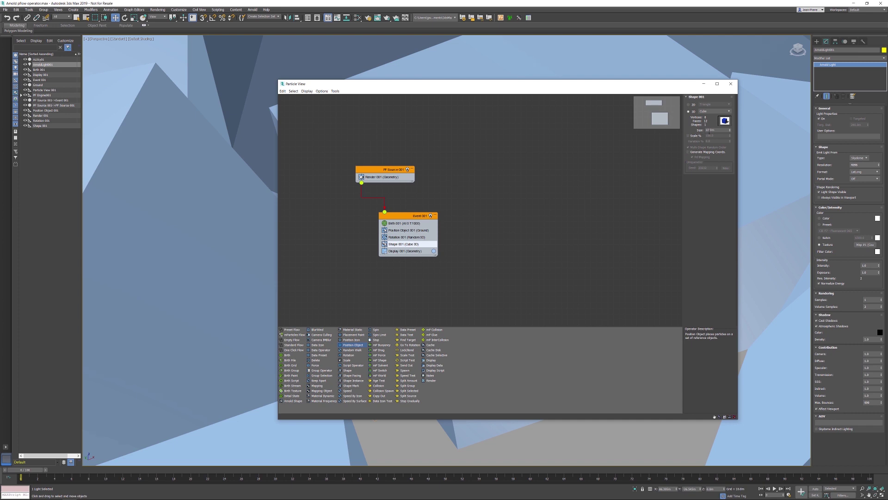
pyautogui.moveTo(730, 131); pyautogui.dragTo(729, 149)
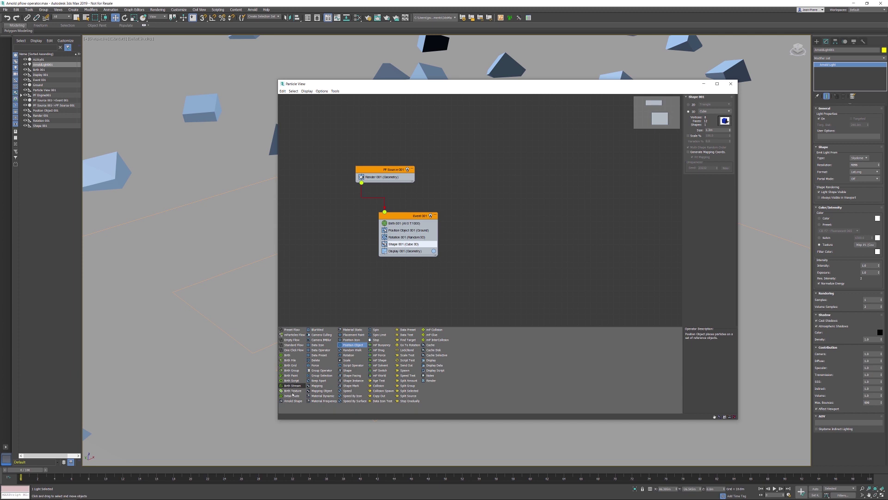
# - Replace the Shape operator with an Arnold Shape operator and pick the red tree as its particle geometry object
pyautogui.moveTo(293, 402); pyautogui.dragTo(421, 246)
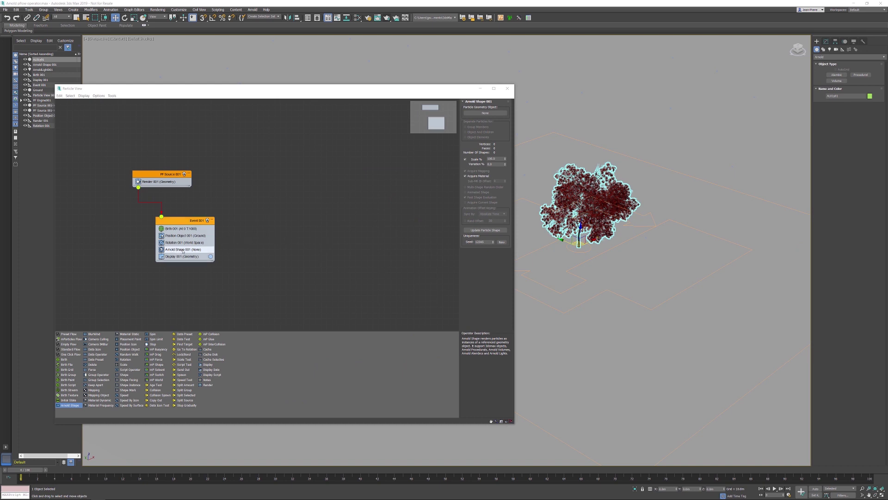
pyautogui.click(485, 113)
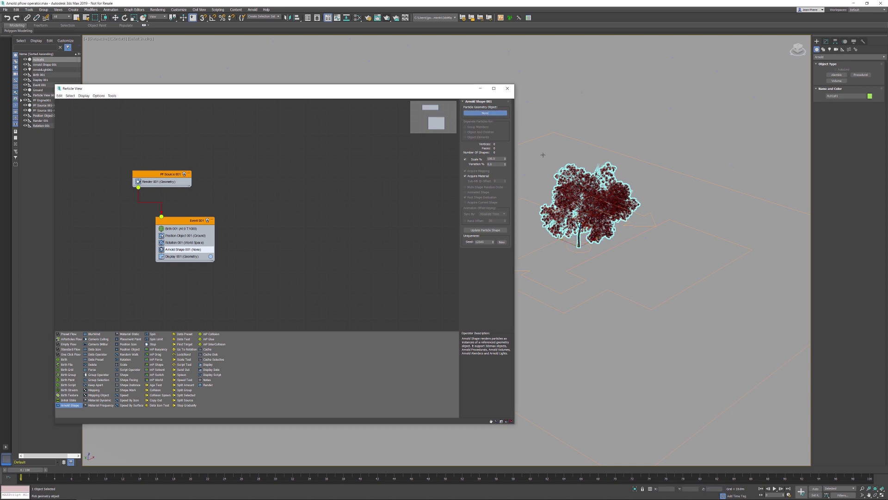
pyautogui.click(590, 204)
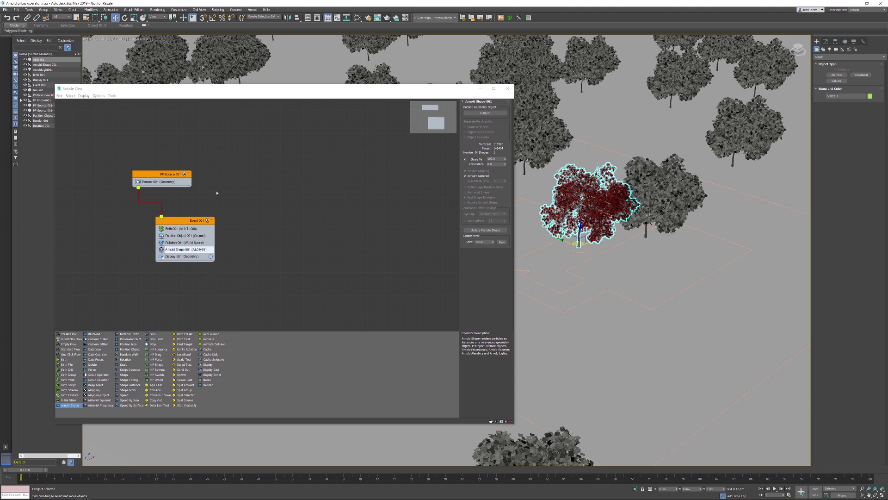
# - Set the Rotation operator's orientation matrix to World Space and adjust its Z value
pyautogui.click(186, 243)
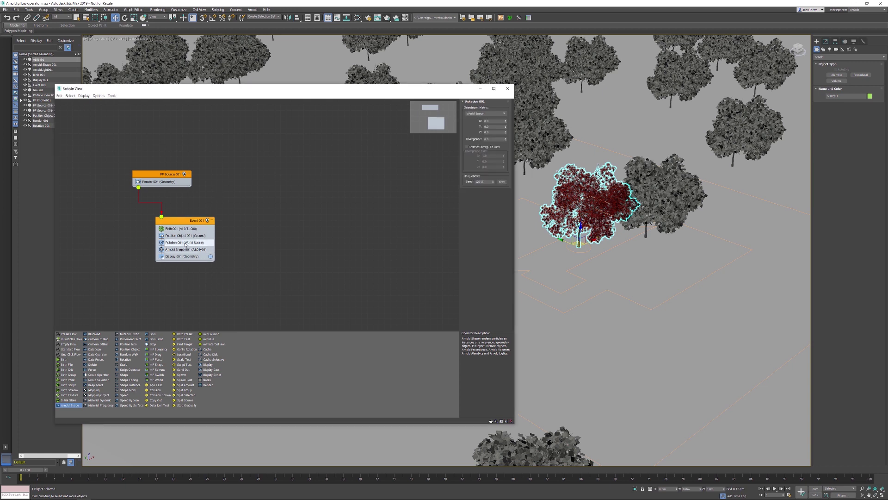
pyautogui.click(478, 114)
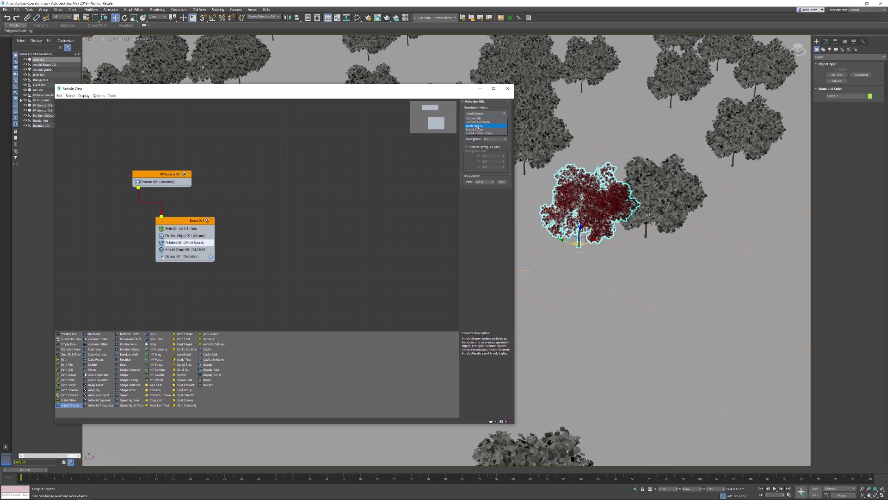
pyautogui.click(478, 126)
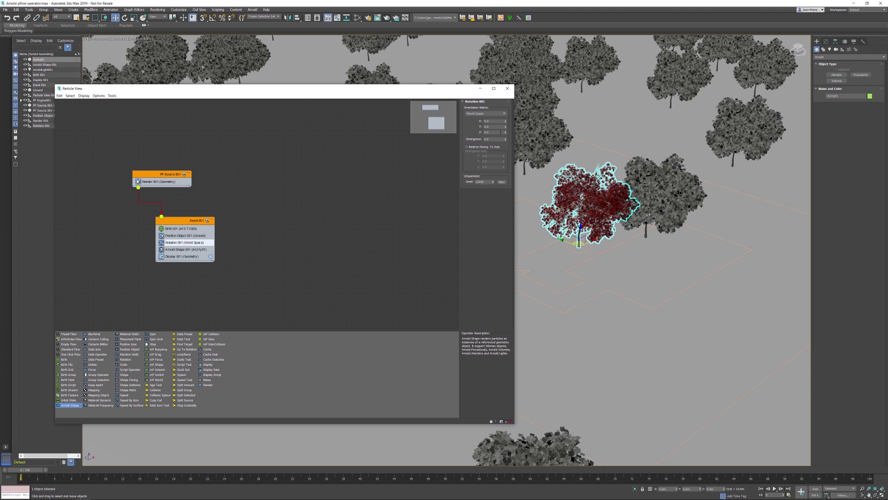
pyautogui.moveTo(506, 133)
pyautogui.mouseDown()
pyautogui.moveTo(505, 114)
pyautogui.moveTo(501, 130)
pyautogui.mouseUp()
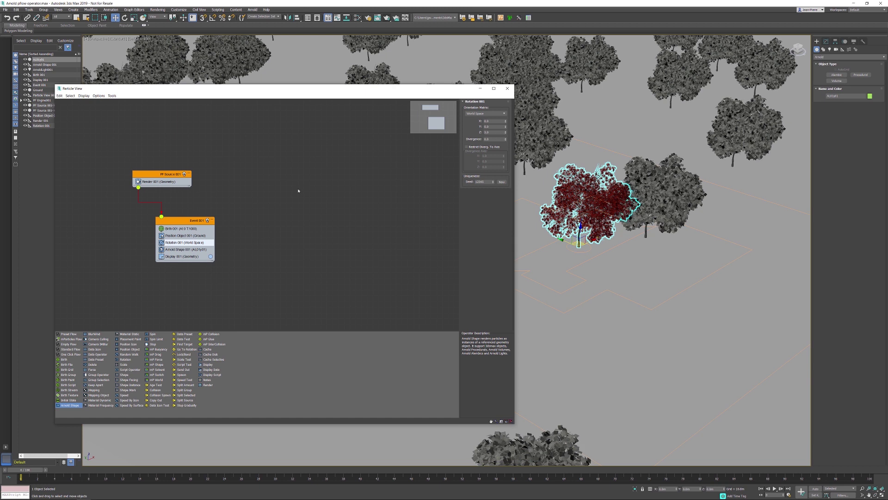
# - Set the Arnold Shape operator's scale variation to 50% and close Particle View
pyautogui.click(181, 250)
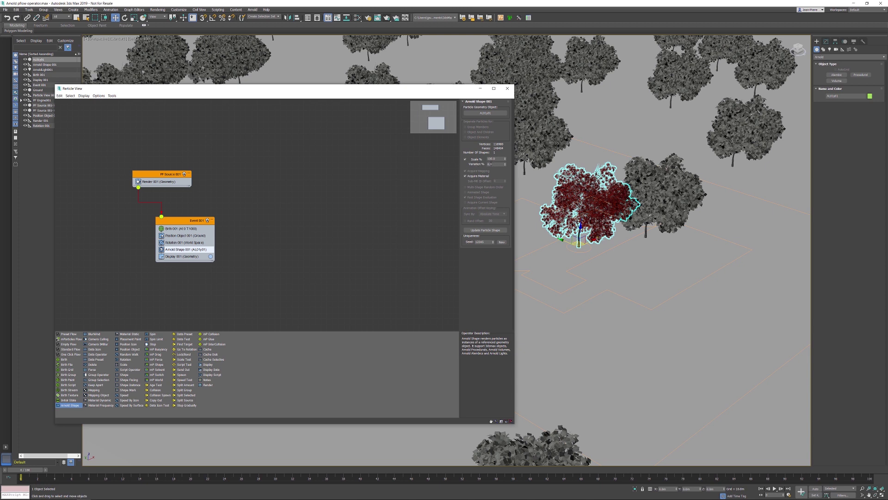
pyautogui.moveTo(492, 165); pyautogui.dragTo(484, 164)
pyautogui.write('50')
pyautogui.press('Return')
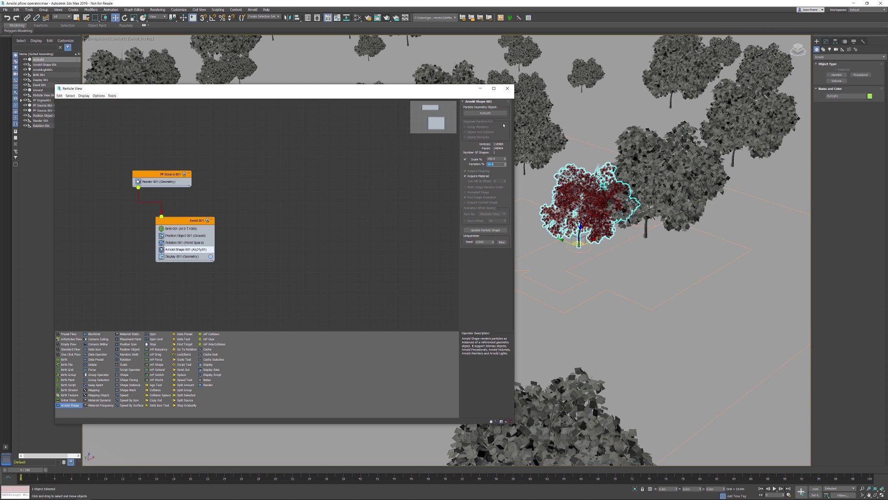
pyautogui.click(508, 90)
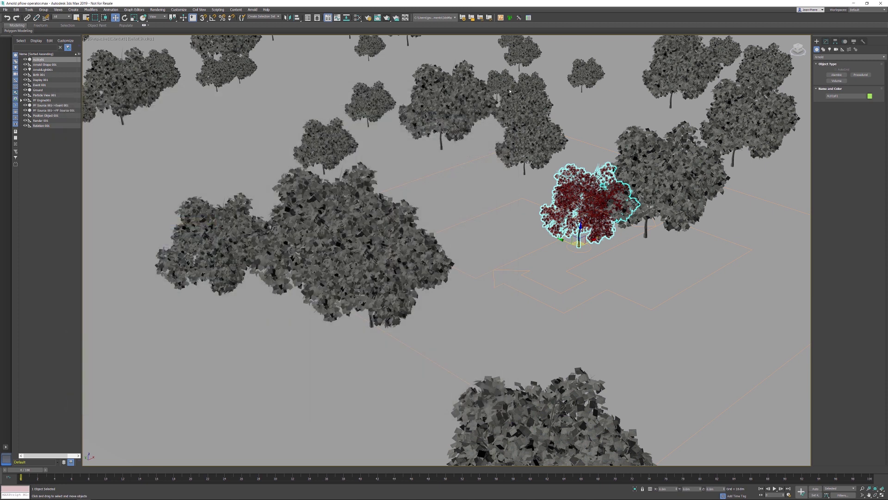
# - Render a wider perspective view of the scattered trees with Arnold
pyautogui.scroll(-10, 427, 216)
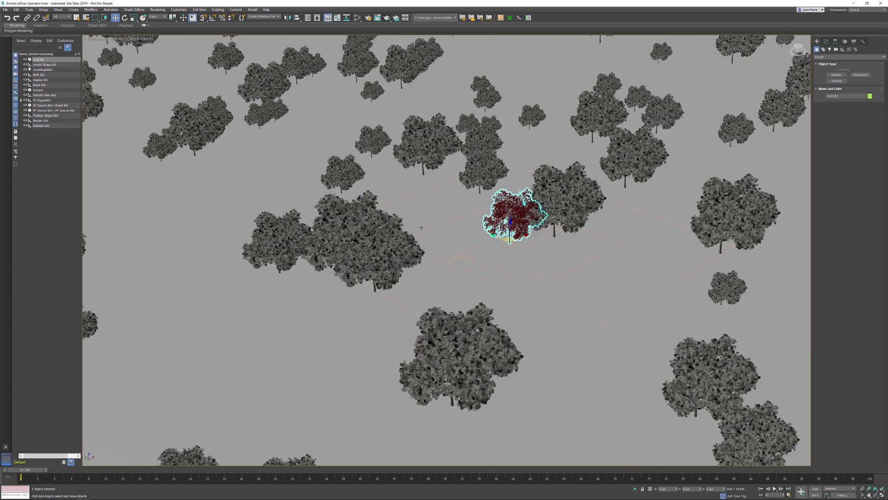
pyautogui.moveTo(439, 230); pyautogui.dragTo(416, 190, button='middle')
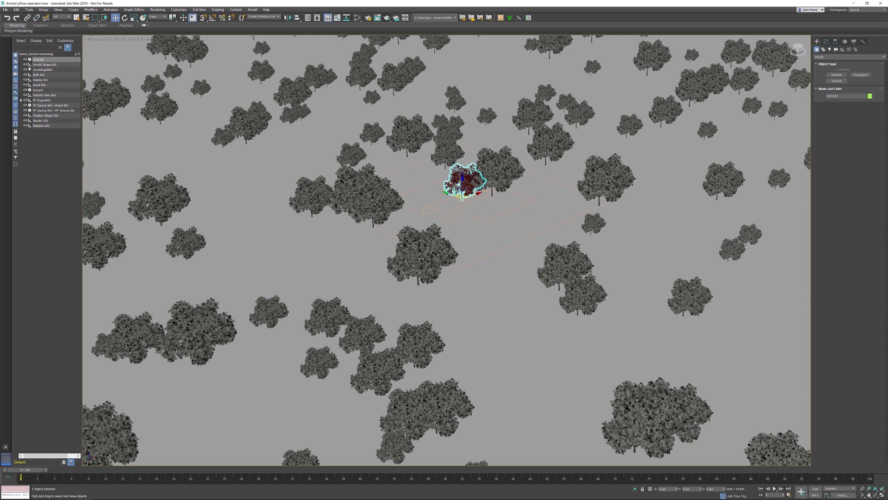
pyautogui.click(388, 20)
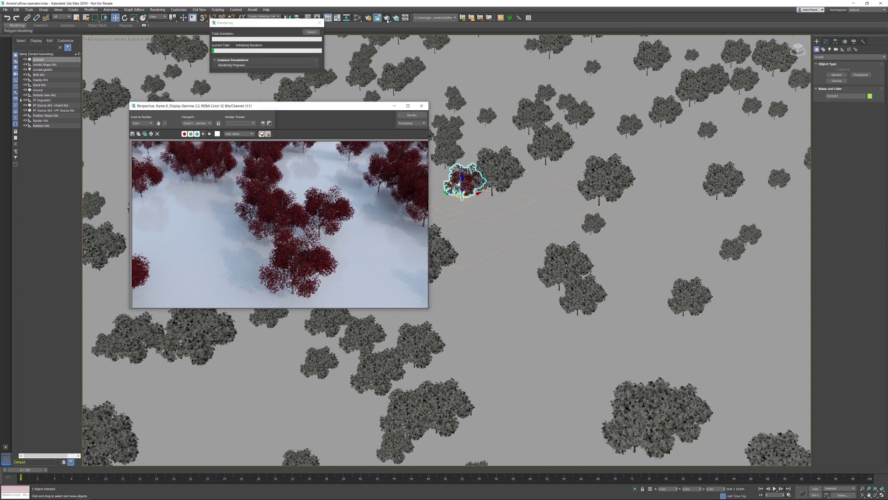